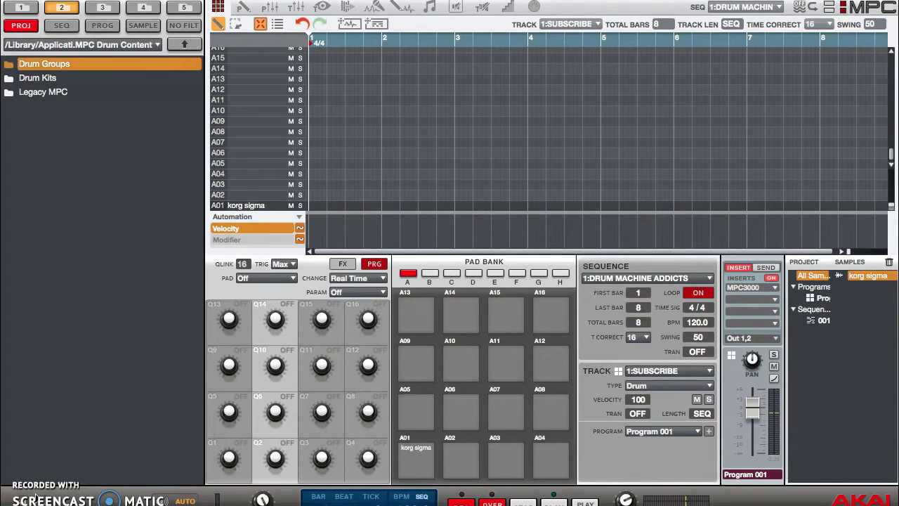
# Examine the 16 Levels settings for the korg sigma pad A01 and close the dialog
pyautogui.write('2')
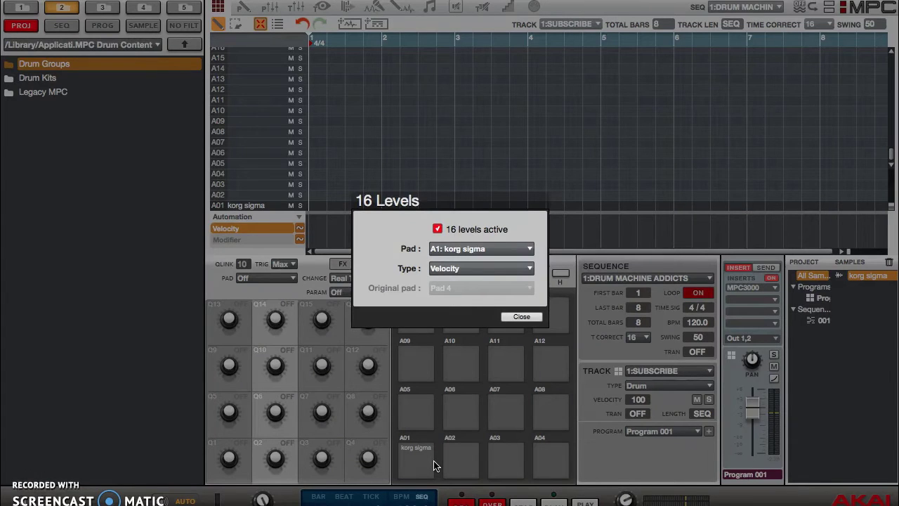
pyautogui.click(434, 415)
pyautogui.click(428, 372)
pyautogui.press('Escape')
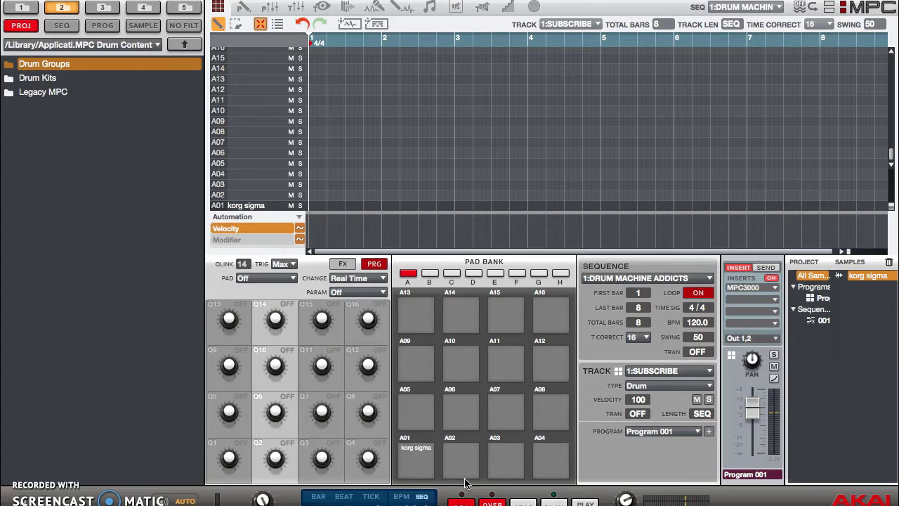
# Play pads A02 through A16 in turn, ending on A01, to audition the korg sigma sample's velocity levels
pyautogui.press('x')
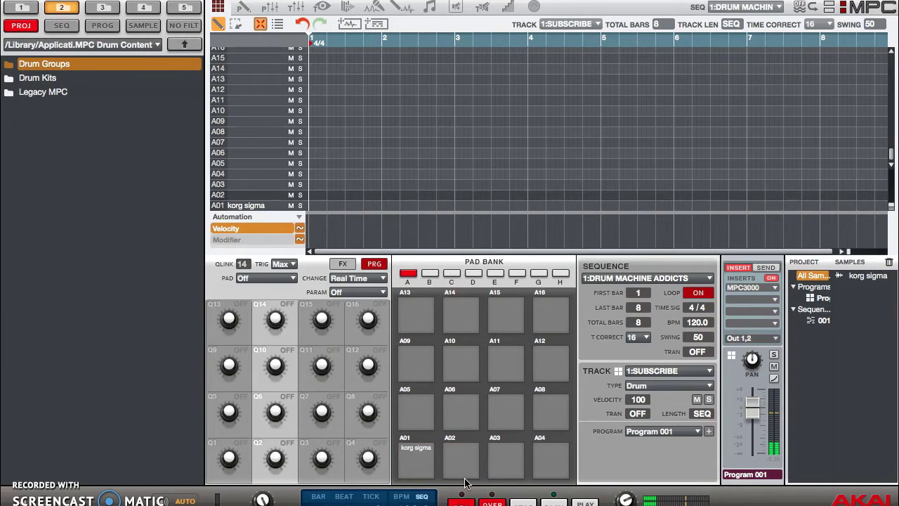
pyautogui.press('c')
pyautogui.press('v')
pyautogui.press('a')
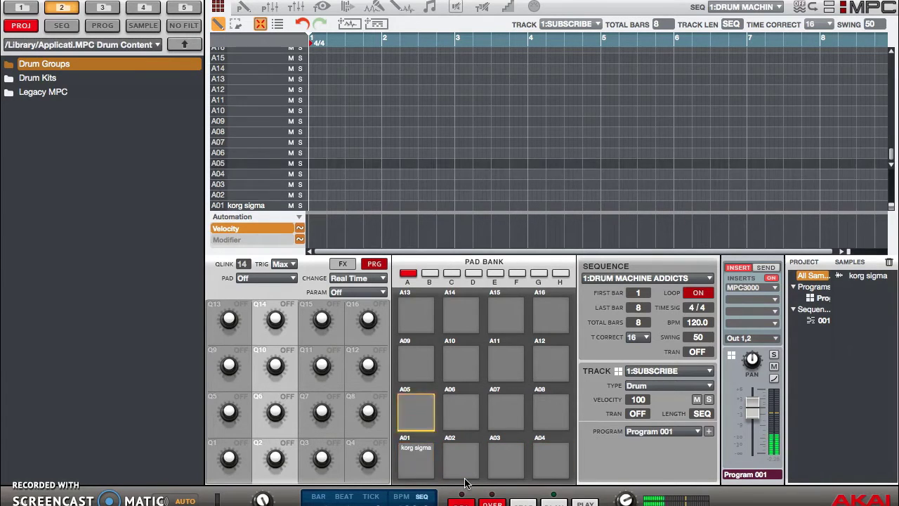
pyautogui.press('s')
pyautogui.press('d')
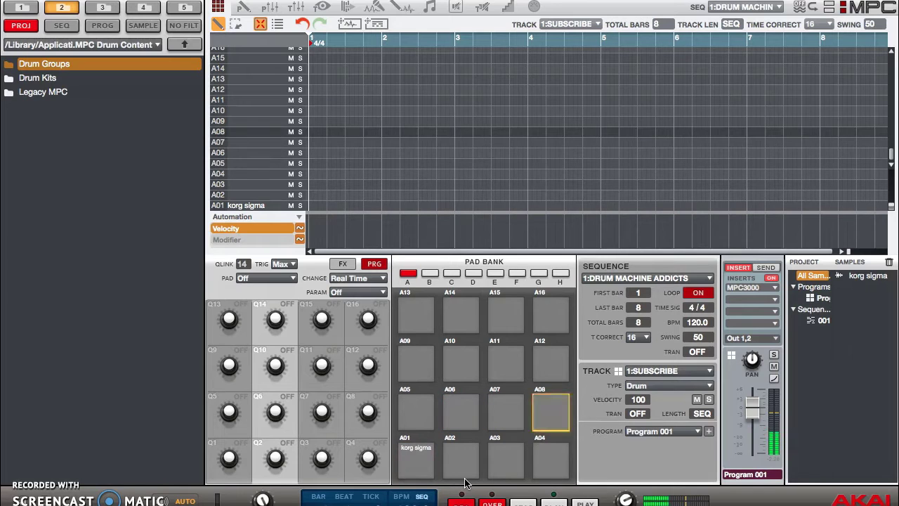
pyautogui.press('f')
pyautogui.press('q')
pyautogui.press('w')
pyautogui.press('e')
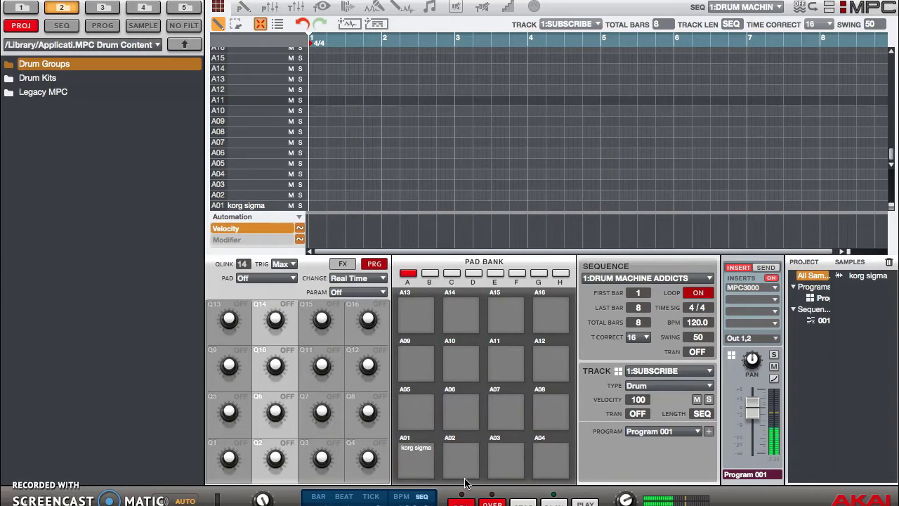
pyautogui.press('r')
pyautogui.press('1')
pyautogui.press('2')
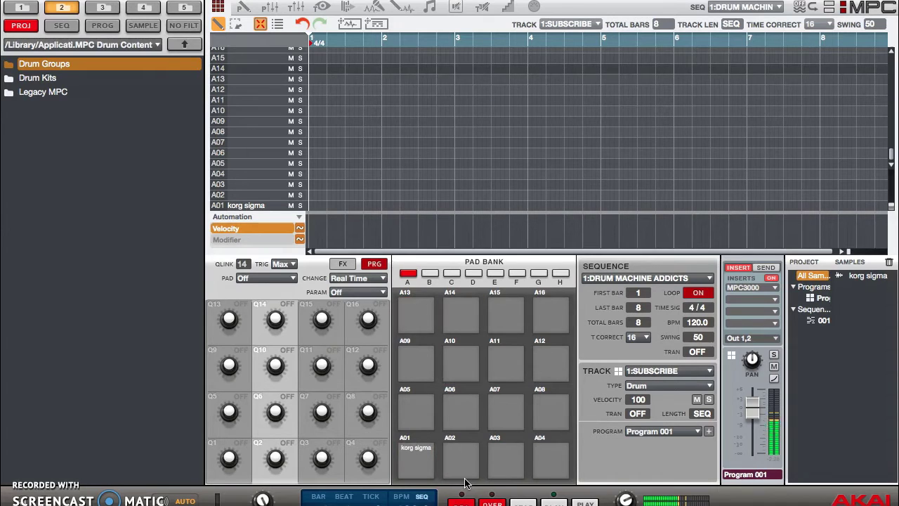
pyautogui.press('3')
pyautogui.press('4')
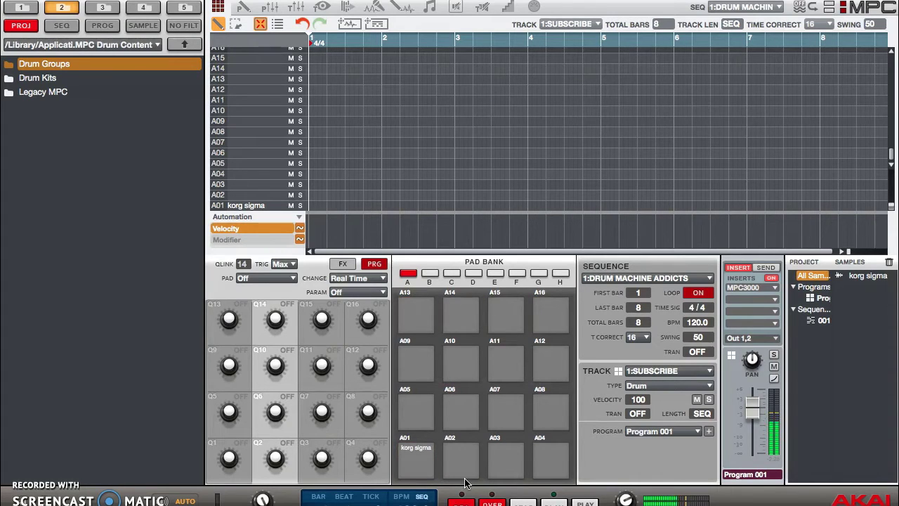
pyautogui.hotkey('ctrl', 'z')
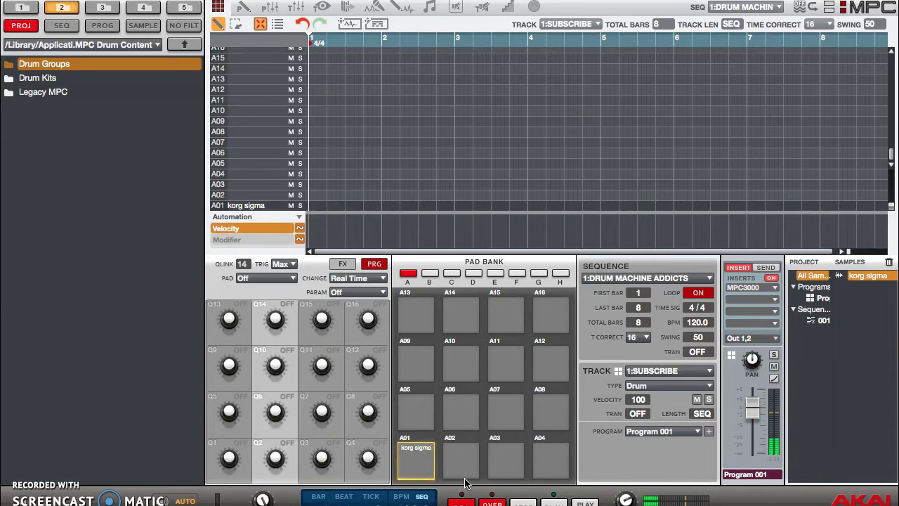
# Set the 16 Levels type for the korg sigma pad A01 to Tune and close the settings
pyautogui.hotkey('ctrl', 'l')
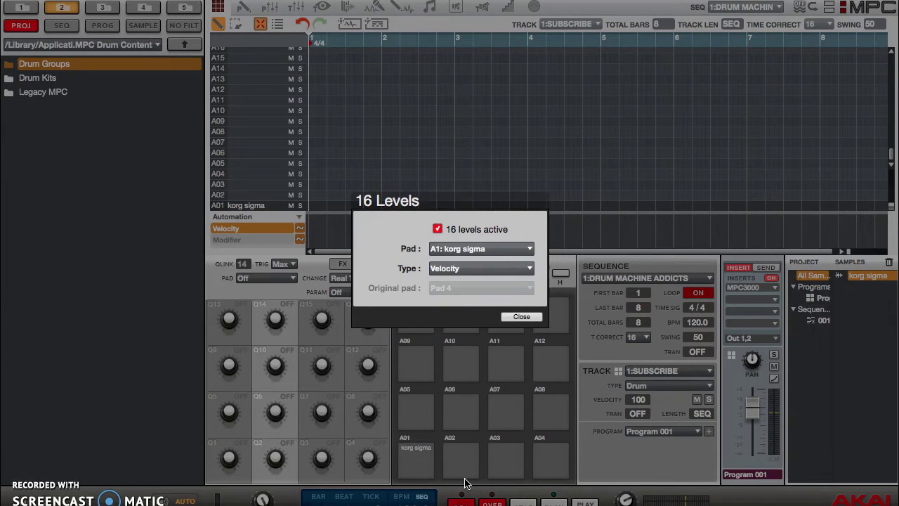
pyautogui.press('Down')
pyautogui.press('Down')
pyautogui.press('Down')
pyautogui.press('Down')
pyautogui.press('Up')
pyautogui.press('Up')
pyautogui.press('Up')
pyautogui.press('Up')
pyautogui.press('Up')
pyautogui.press('Down')
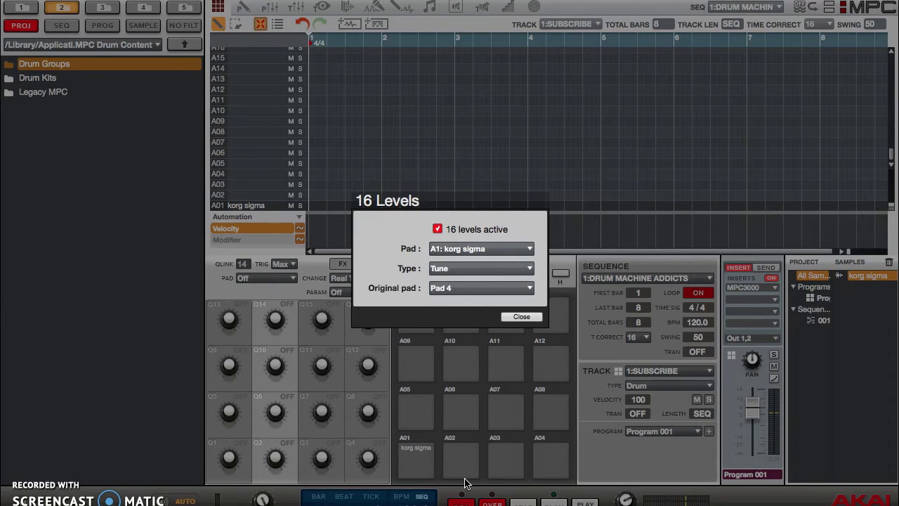
pyautogui.press('Return')
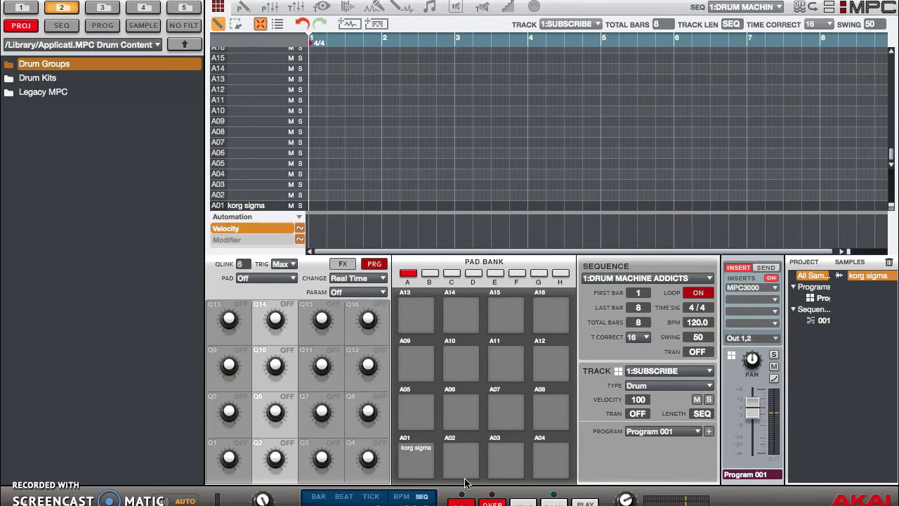
# Reopen the 16 Levels settings and try the Filter type for the korg sigma pad A01
pyautogui.hotkey('ctrl', 'l')
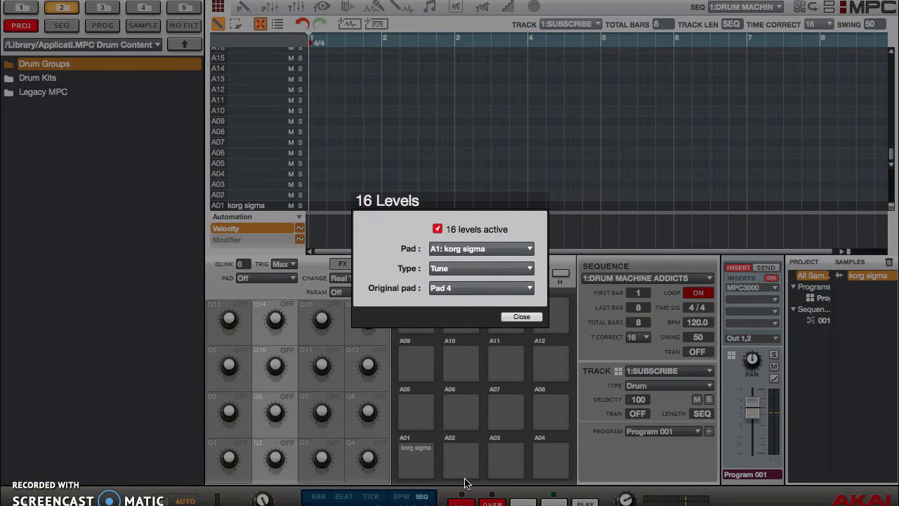
pyautogui.press('Down')
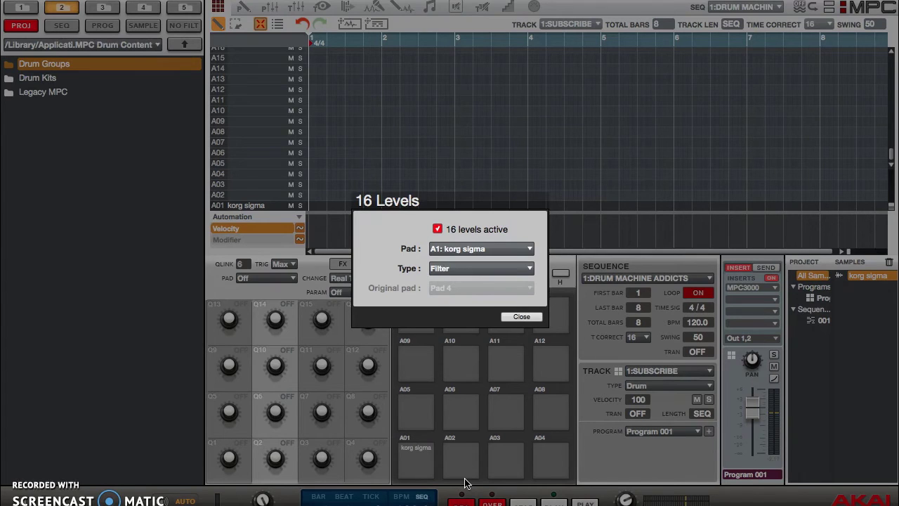
pyautogui.press('Escape')
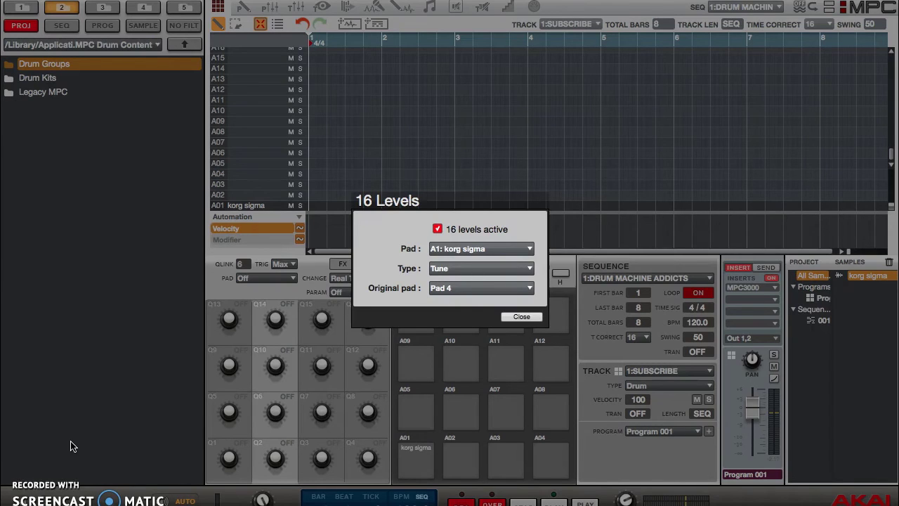
# Set the 16 Levels original pad to Pad 8 for the tuned korg sigma sample and close the settings
pyautogui.click(438, 290)
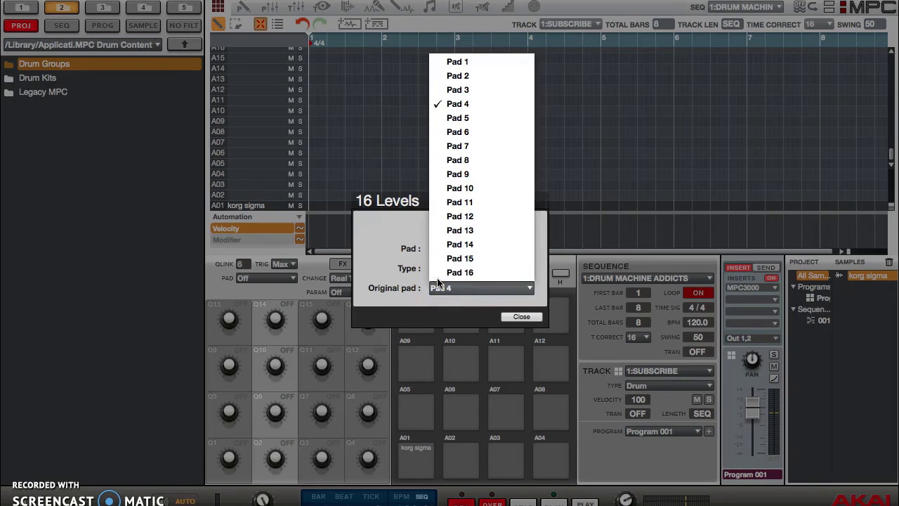
pyautogui.click(465, 163)
pyautogui.click(520, 317)
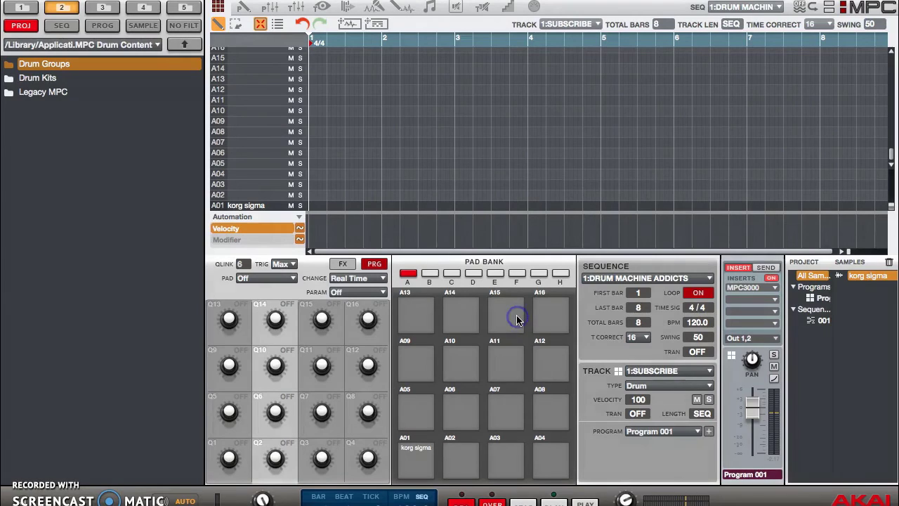